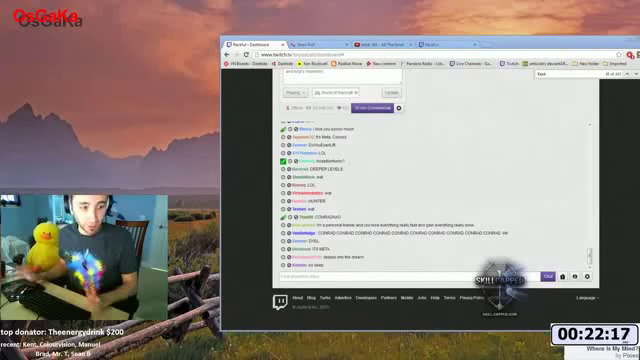
- Launch a new blank Notepad note and shift its window slightly lower and right
key("super+r")
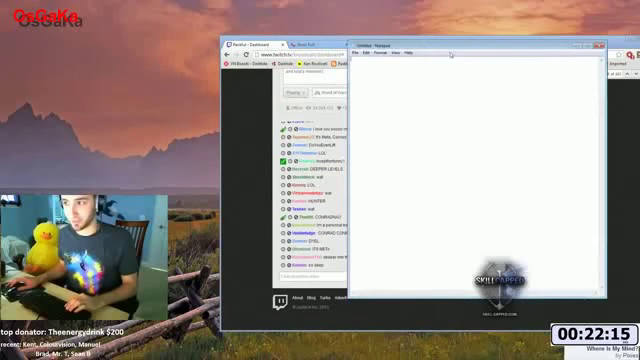
left_click_drag(450, 45, 475, 65)
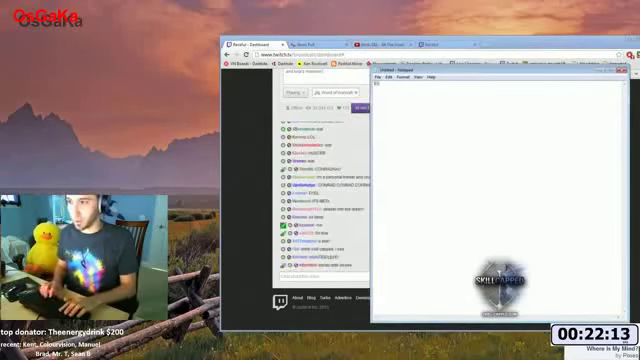
type("$100,000")
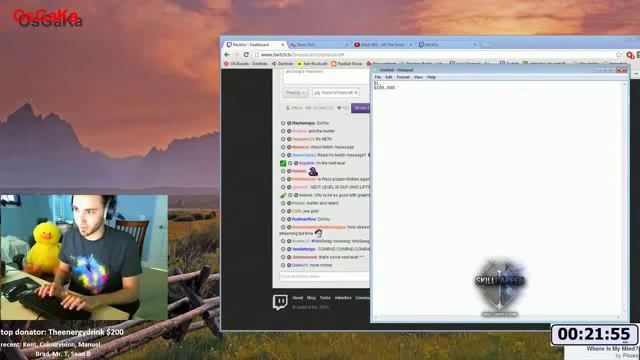
type(",000")
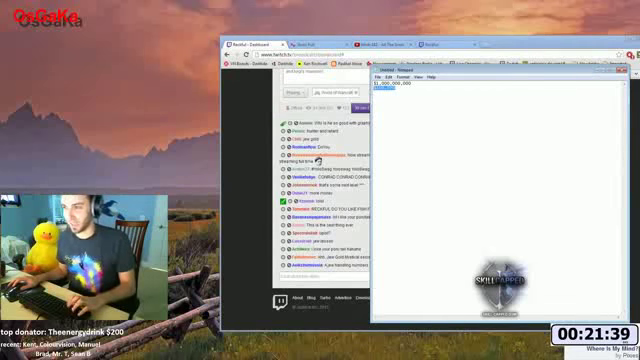
- Add a row of $100,000 amounts below the billion figure and paste several copies
key("Return")
type("$100,000")
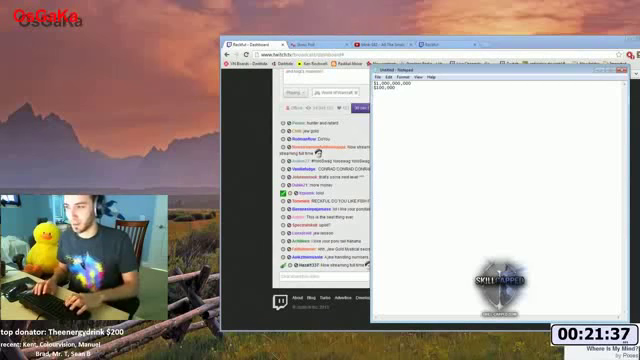
type(" $100,000 $100,000 $100,000 $100,000 $100,000")
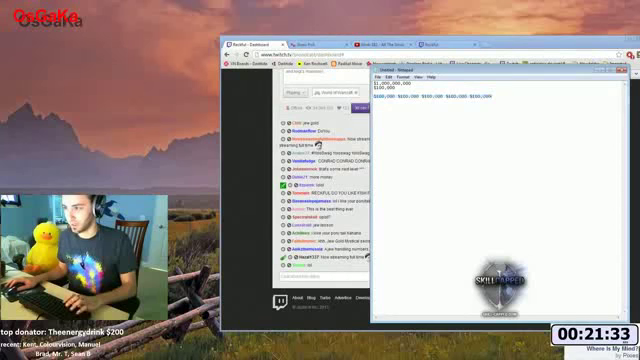
key("shift+Home")
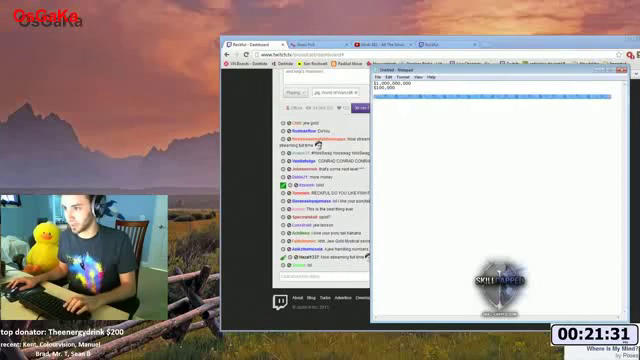
key("End")
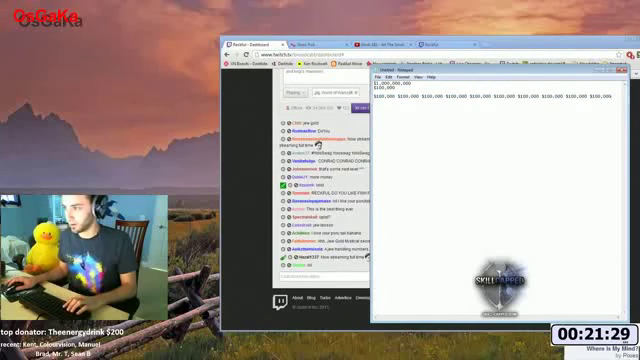
key("ctrl+v")
key("ctrl+v")
key("ctrl+v")
key("ctrl+v")
key("ctrl+v")
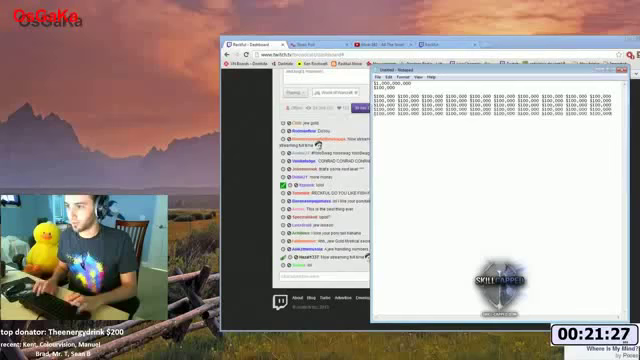
- Copy the whole $100,000 block and paste it repeatedly into many more blocks
key("ctrl+shift+Home")
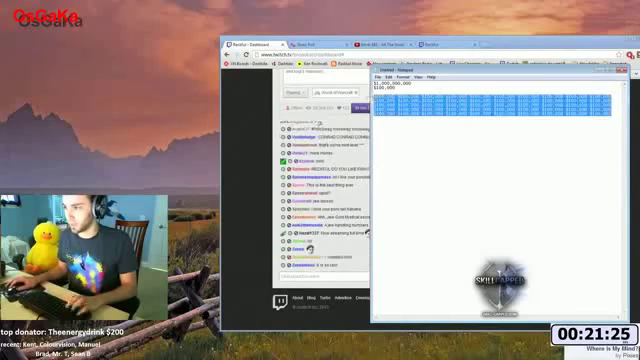
key("End")
key("ctrl+v")
key("ctrl+shift+Home")
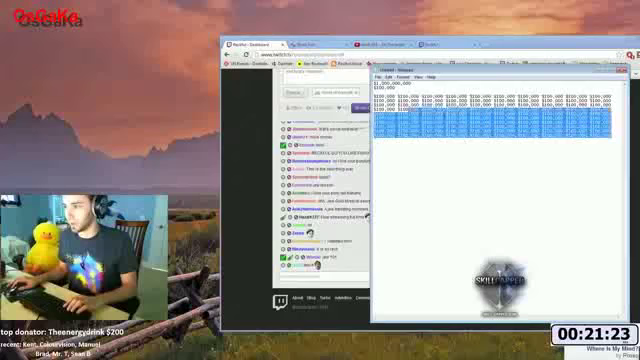
key("End")
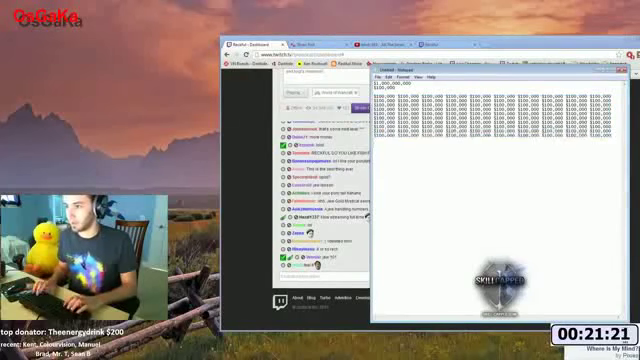
key("ctrl+v")
key("ctrl+v")
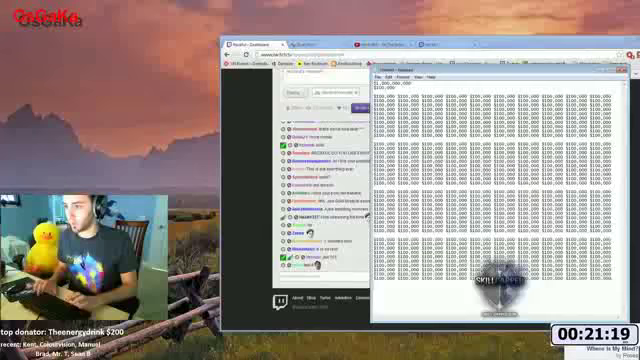
key("ctrl+v")
key("ctrl+v")
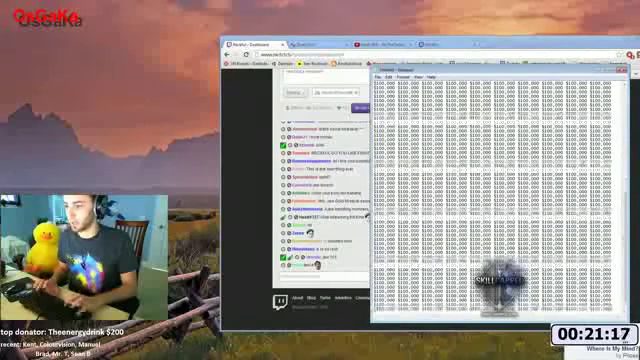
key("ctrl+a")
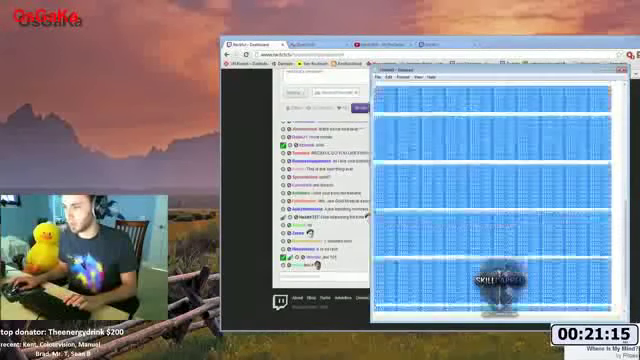
type("$1,000,000,000")
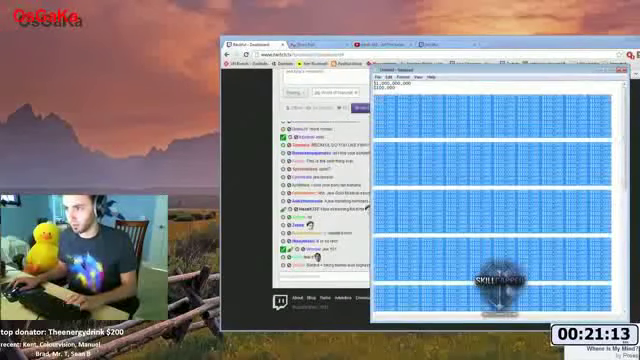
key("ctrl+z")
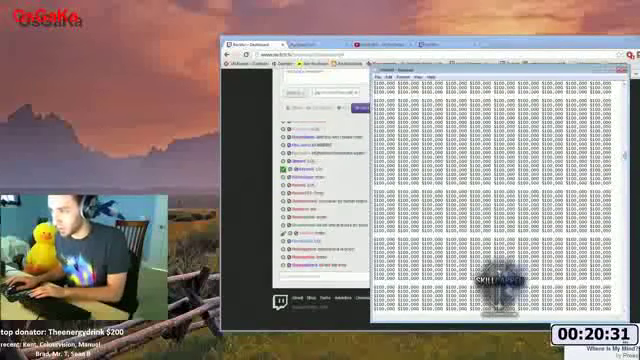
- Select about six rows of the $100,000 grid for deletion
key("shift+Down")
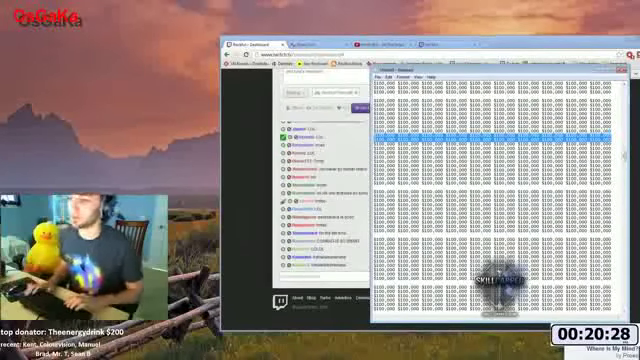
key("shift+Down")
key("shift+Down")
key("shift+Down")
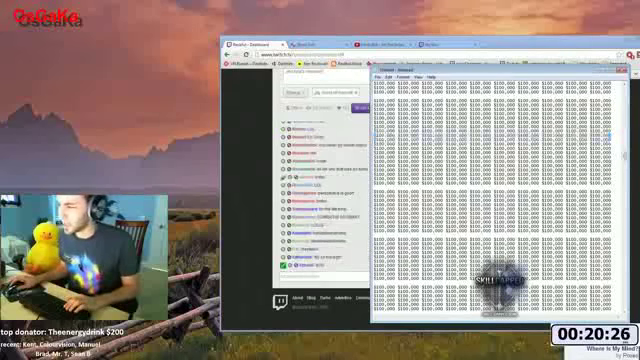